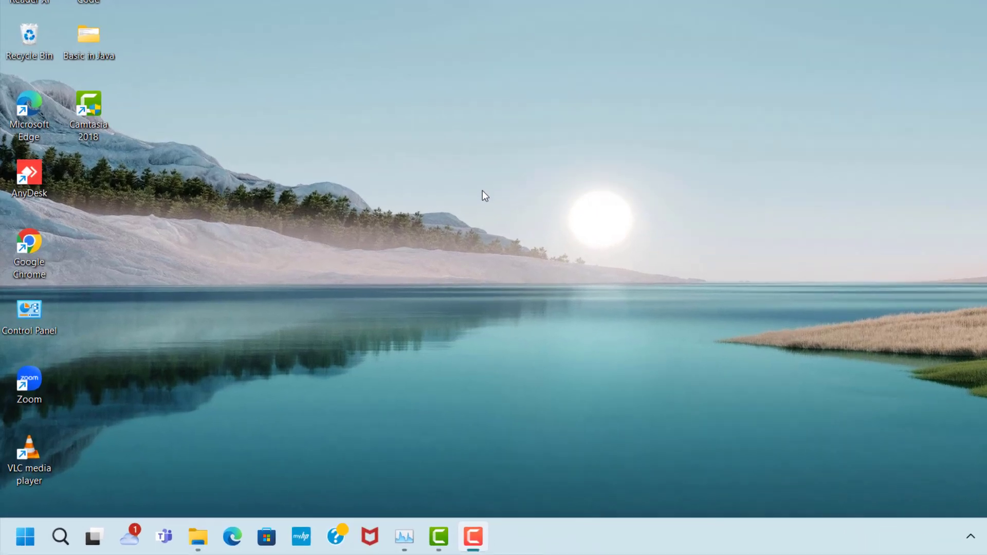
Step: Open the %appdata% location through the Run dialog and go up to the AppData folder
key(super+r)
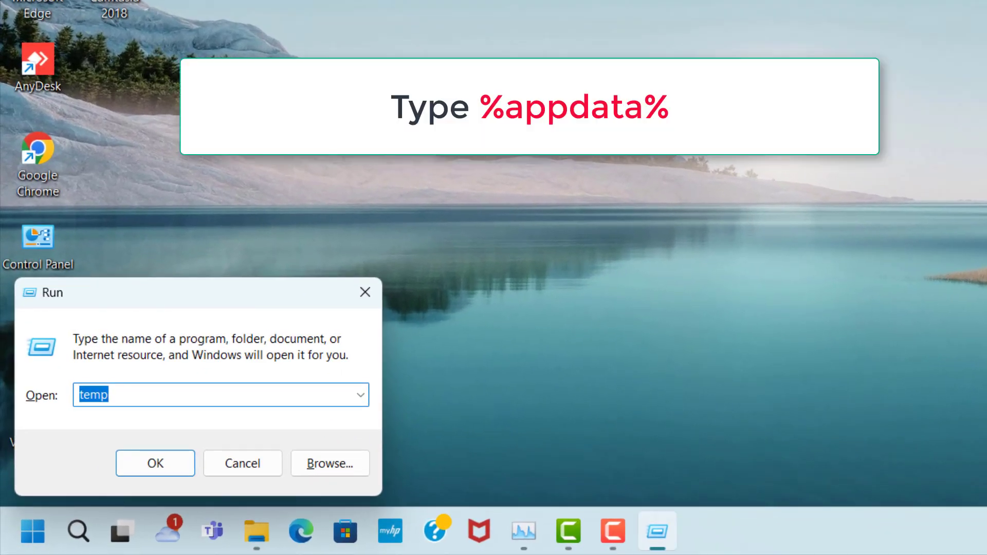
text(%app)
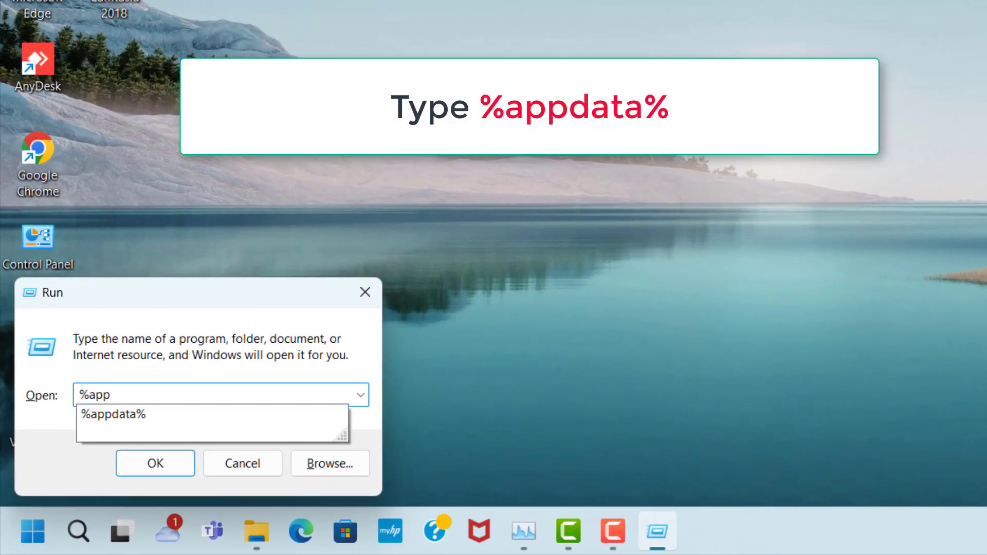
text(data%)
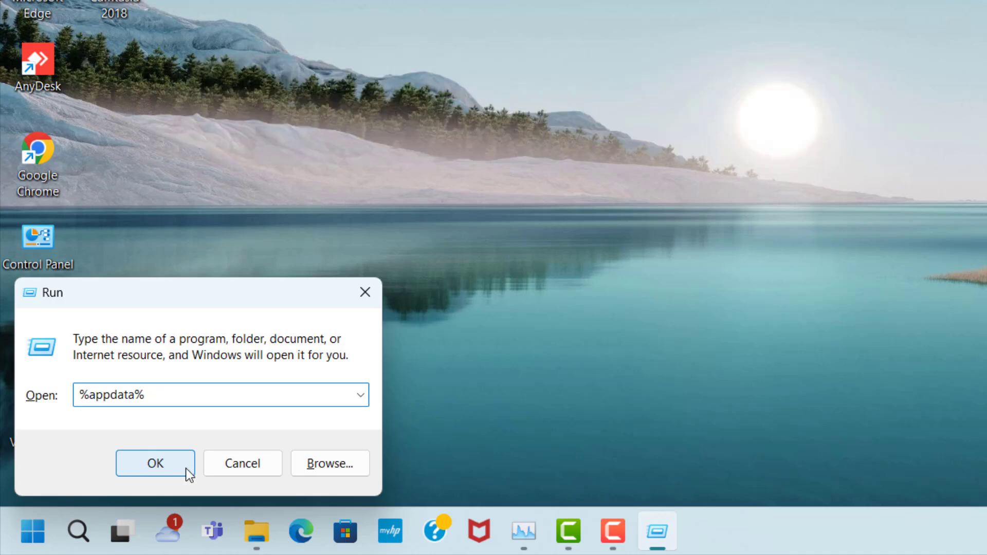
click(183, 465)
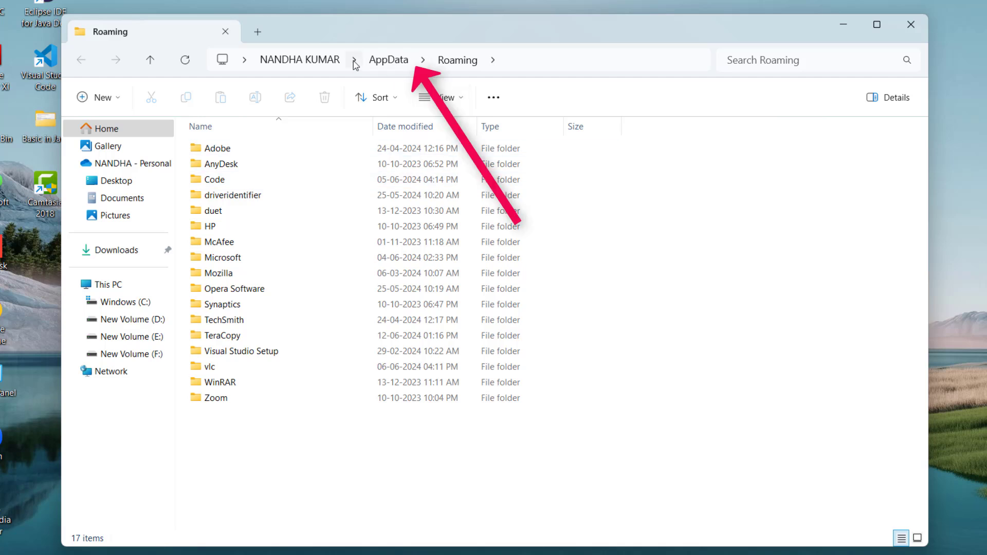
click(388, 60)
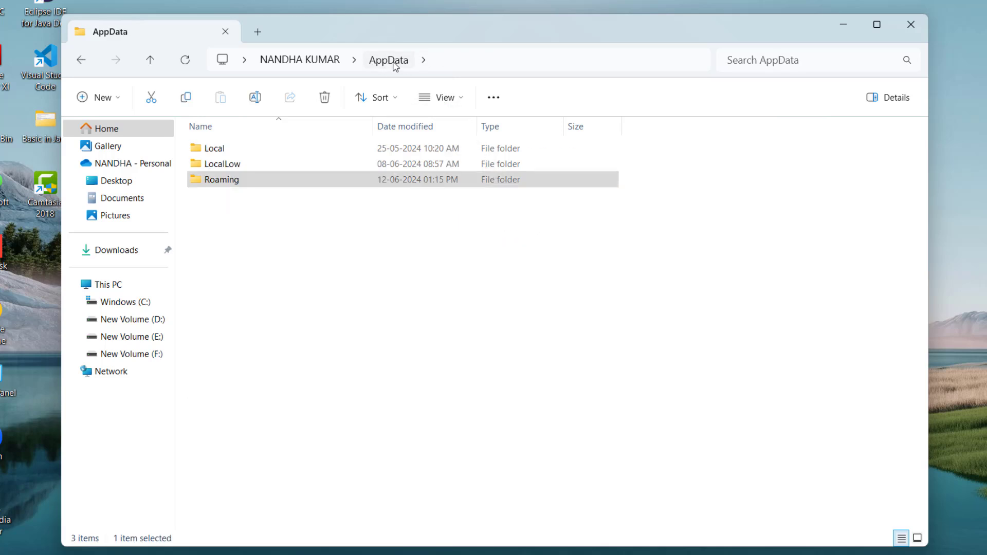
Step: Open the Local folder inside AppData and go into its Temp folder
click(235, 150)
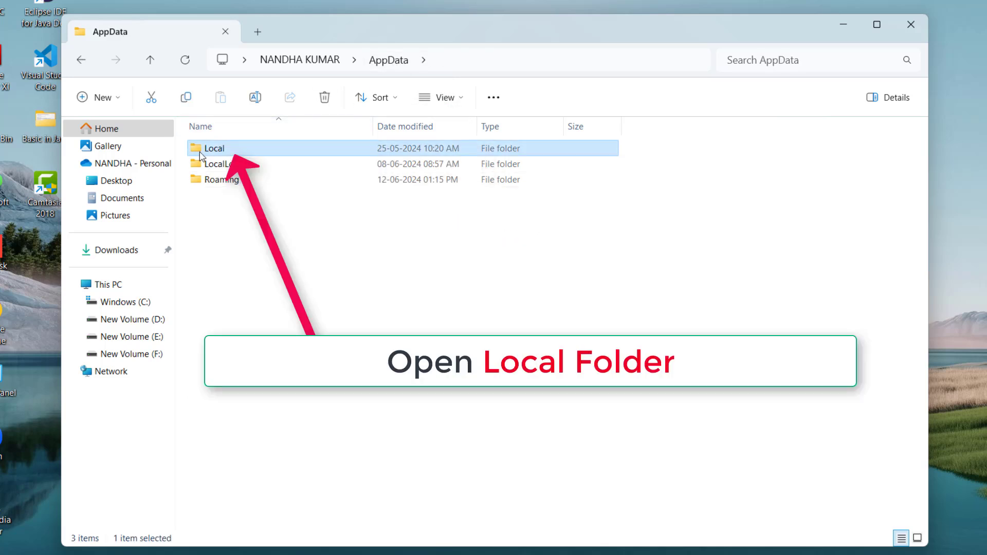
double_click(255, 146)
scroll(260, 370, down, 2)
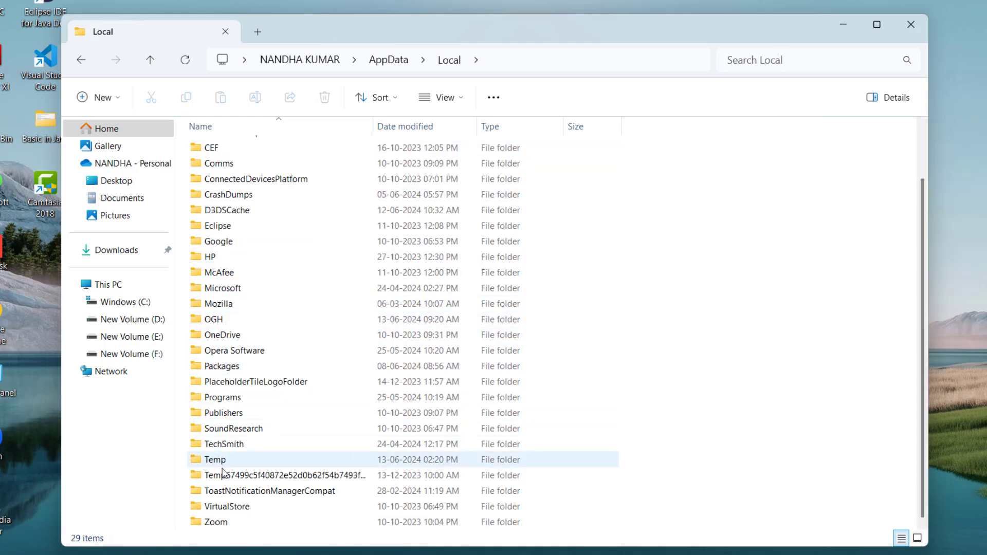
click(196, 464)
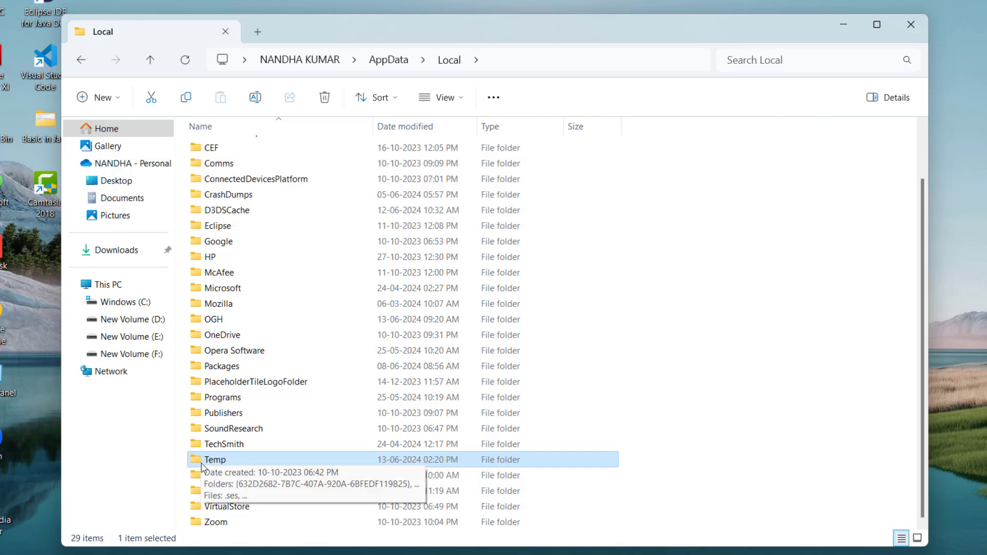
double_click(262, 462)
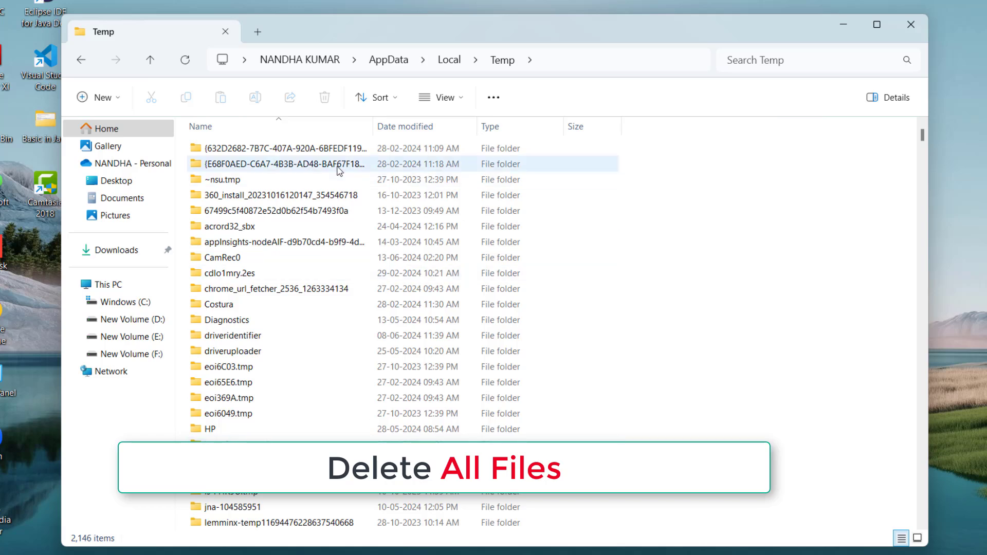
Step: Select all files and folders in the AppData Local Temp folder and delete them
click(337, 150)
key(ctrl+a)
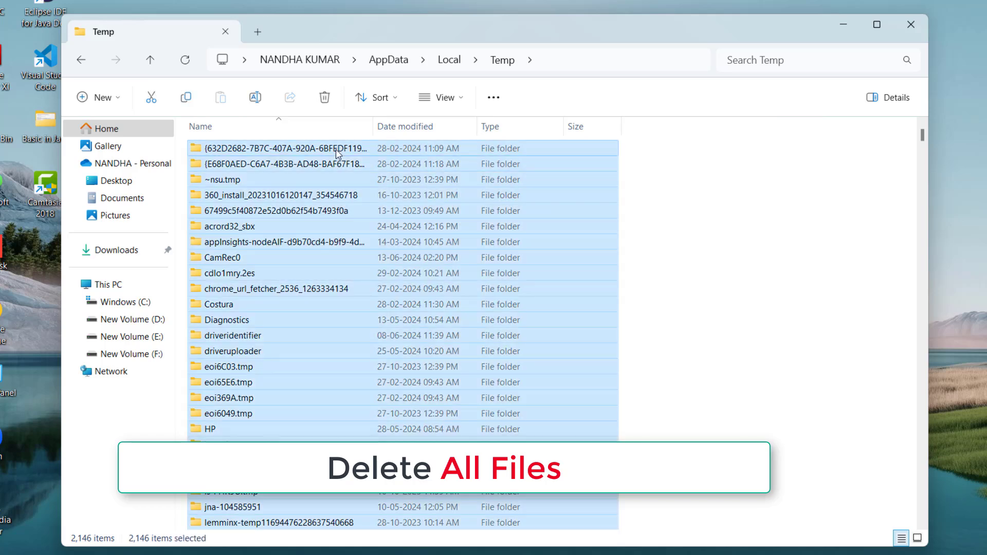
right_click(338, 150)
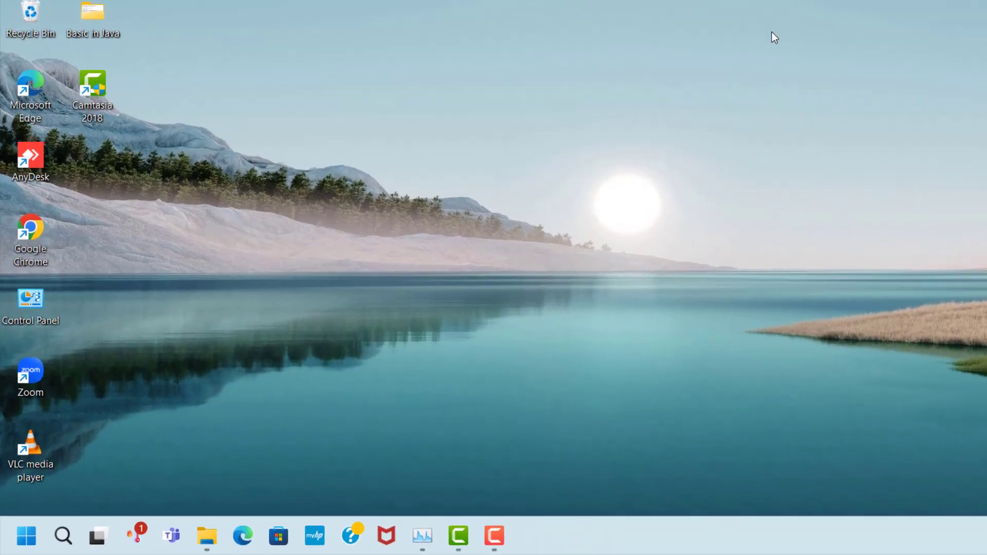
Step: Open the Windows Temp folder by running temp from the Run dialog
key(super+r)
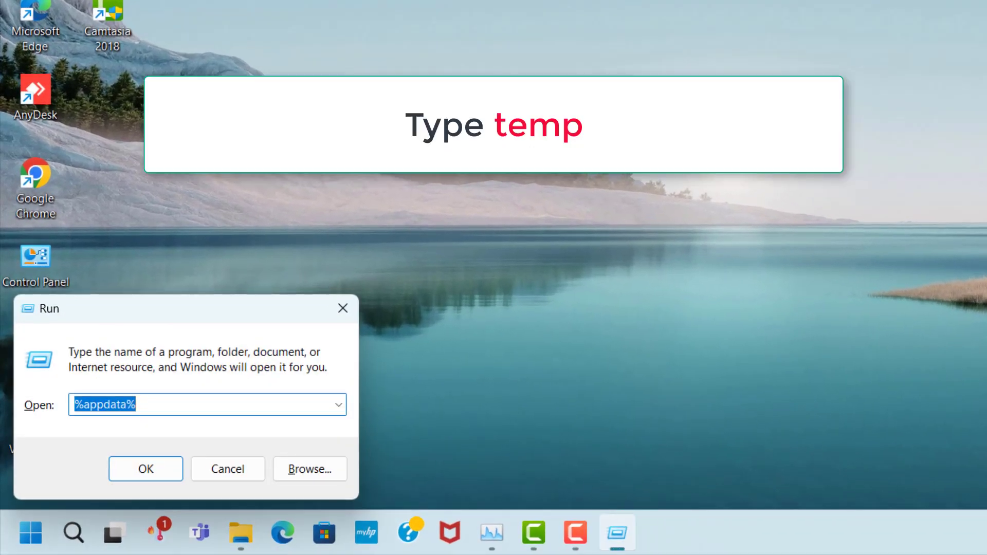
text(temp)
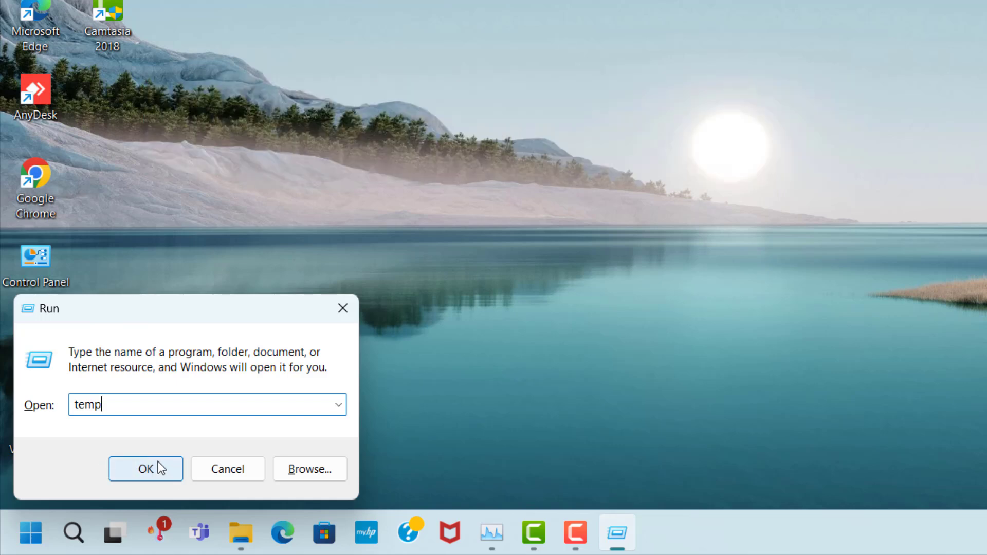
click(158, 463)
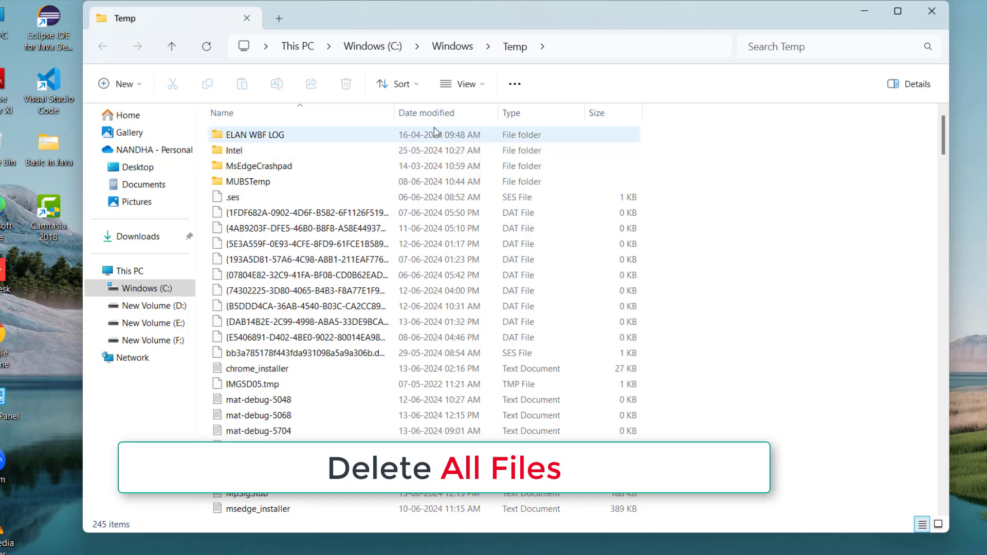
Step: Select all files and folders in the Windows Temp folder and delete them
click(434, 133)
key(ctrl+a)
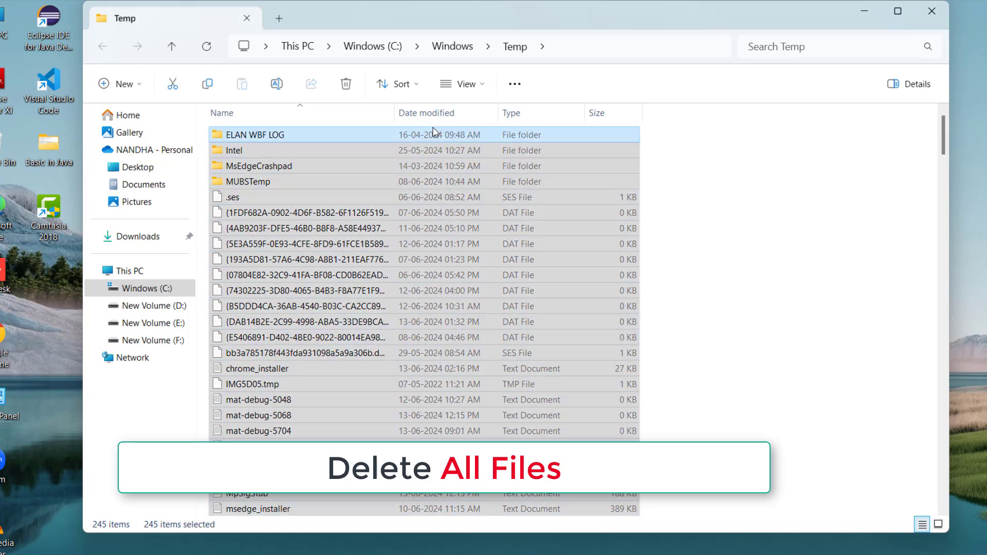
right_click(434, 131)
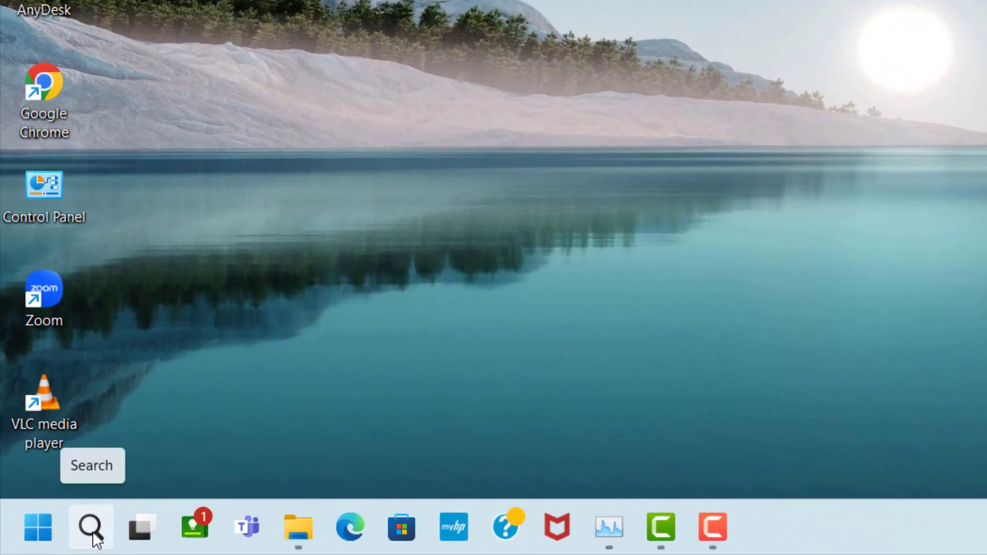
Step: Find the Check for updates system setting, start a Windows Update check, and close Settings
click(92, 529)
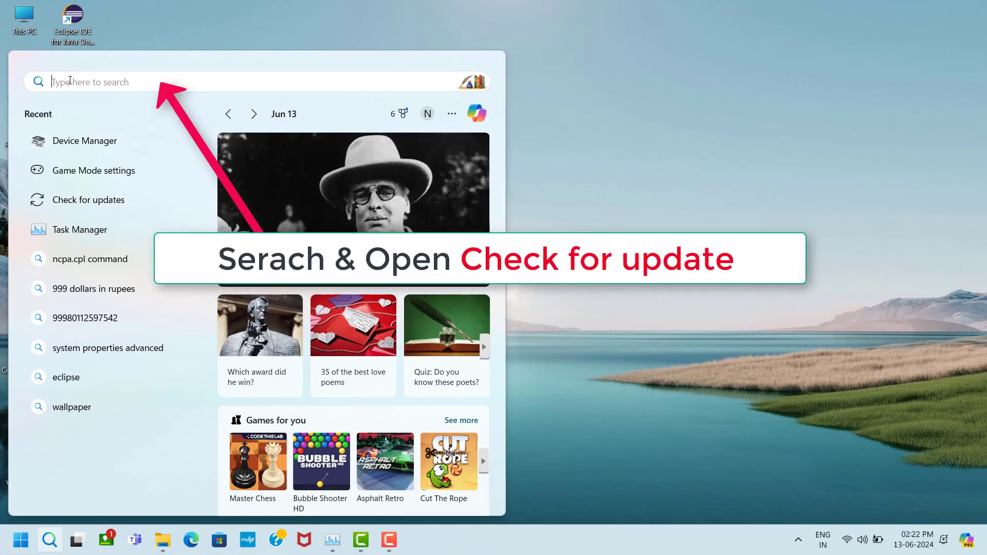
text(chec)
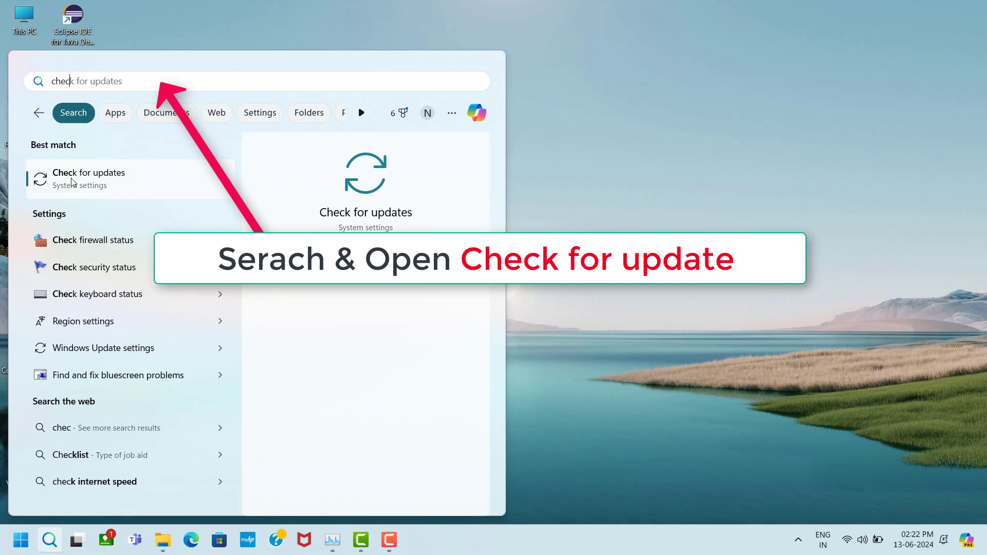
click(134, 189)
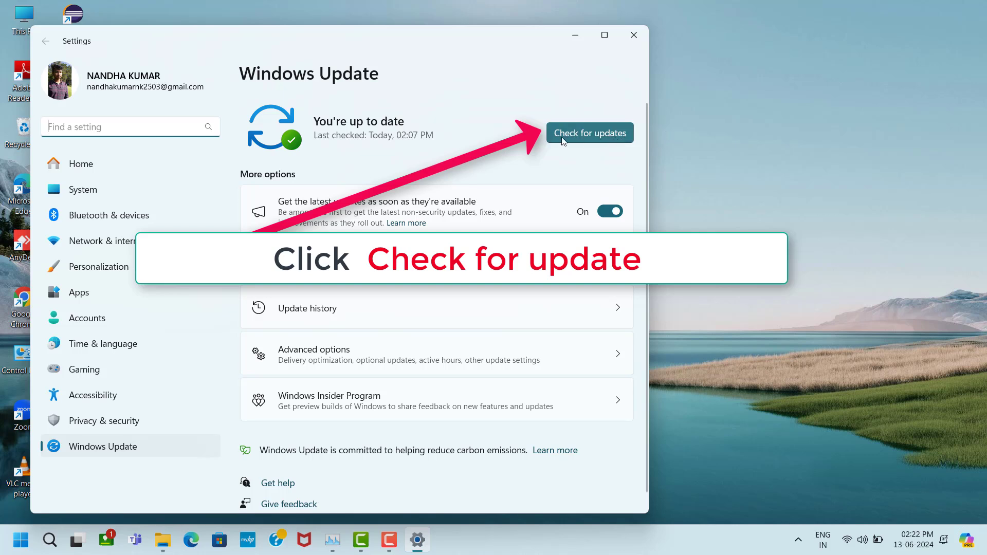
click(600, 137)
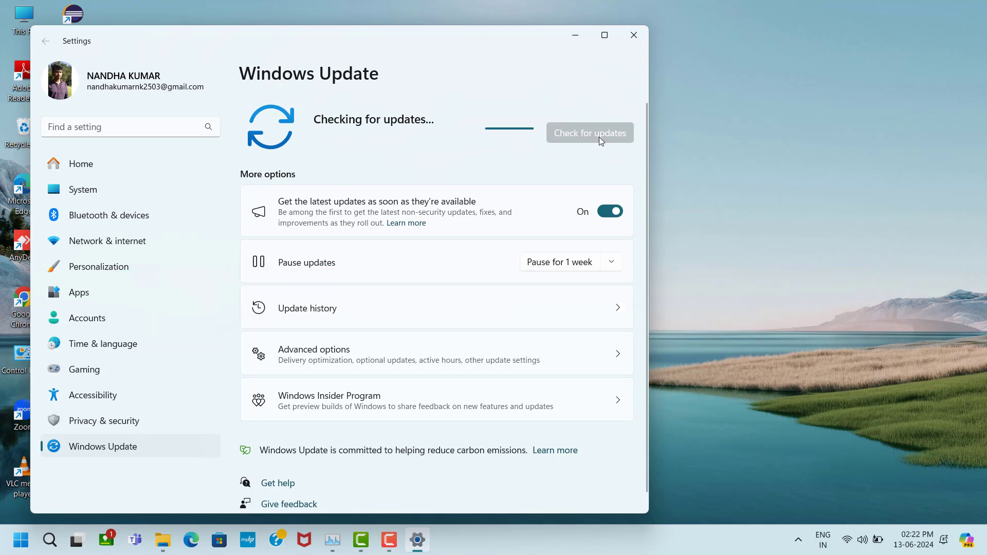
click(634, 35)
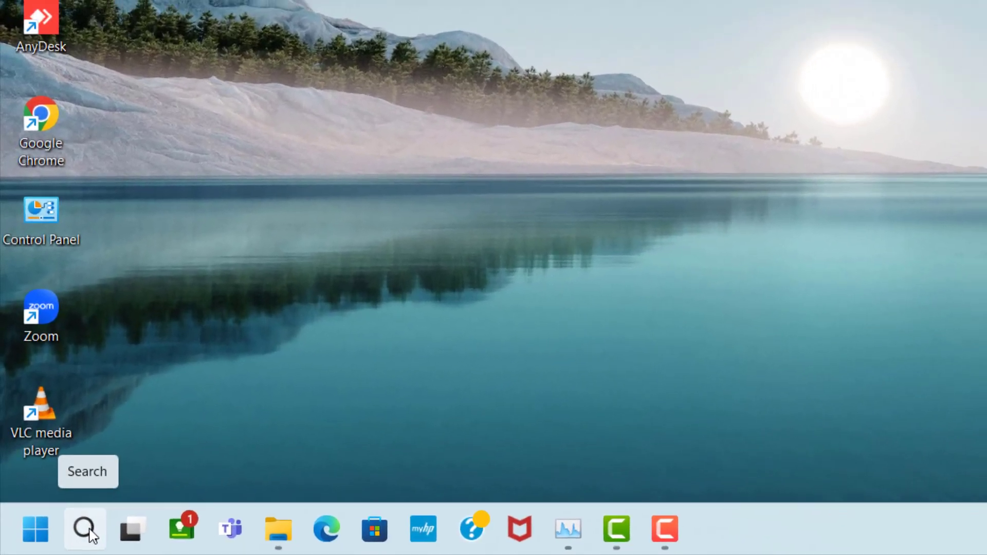
Step: Find and open Game Mode settings through Windows search and turn Game Mode on
click(88, 529)
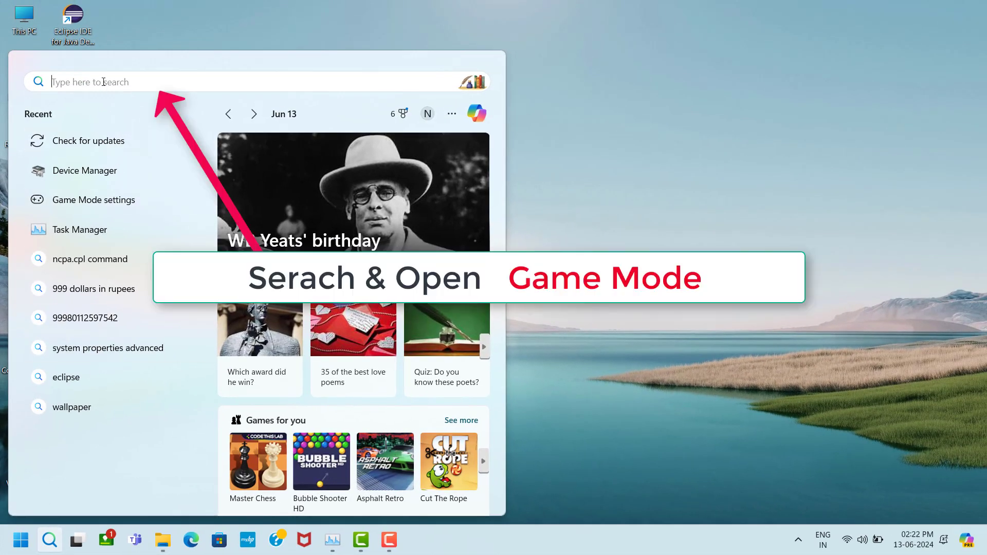
text(game)
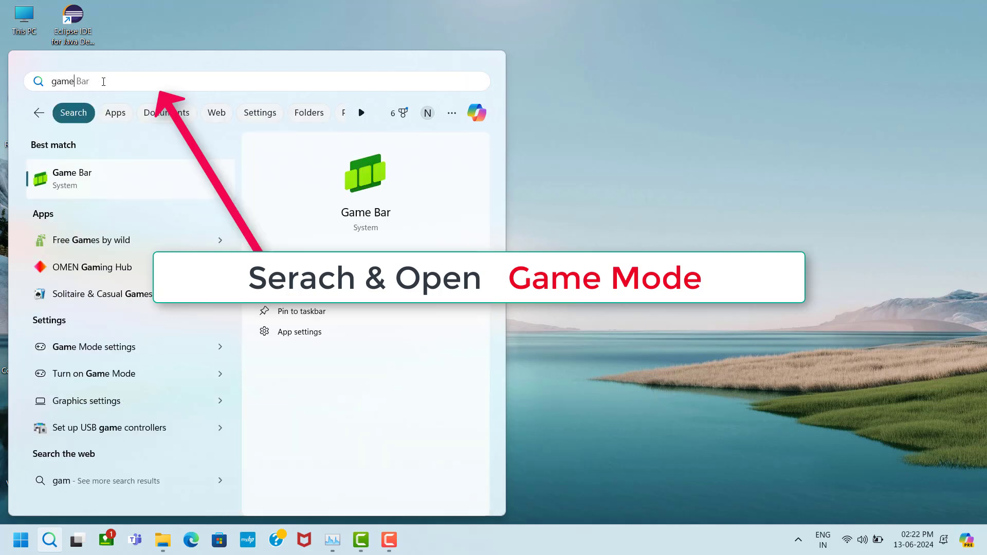
text( mo)
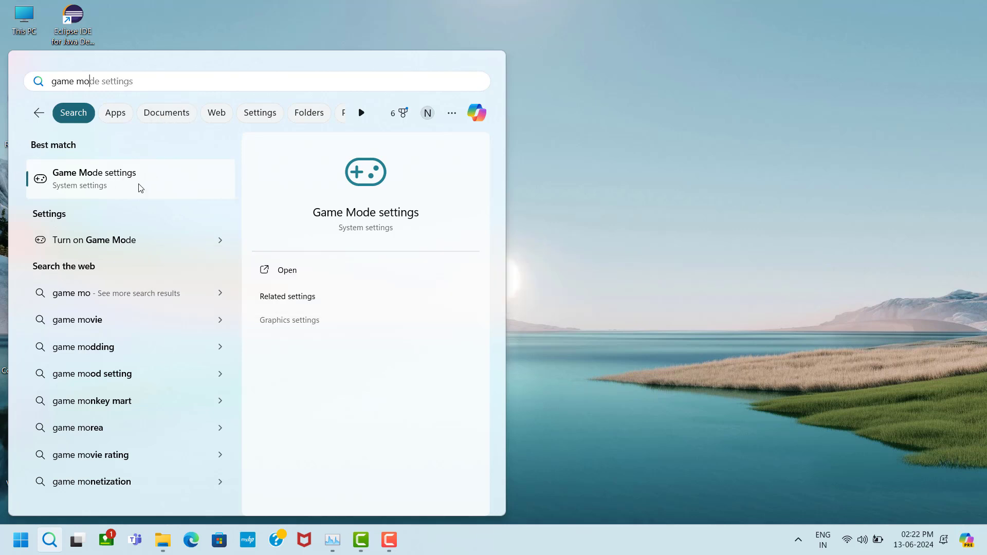
click(153, 187)
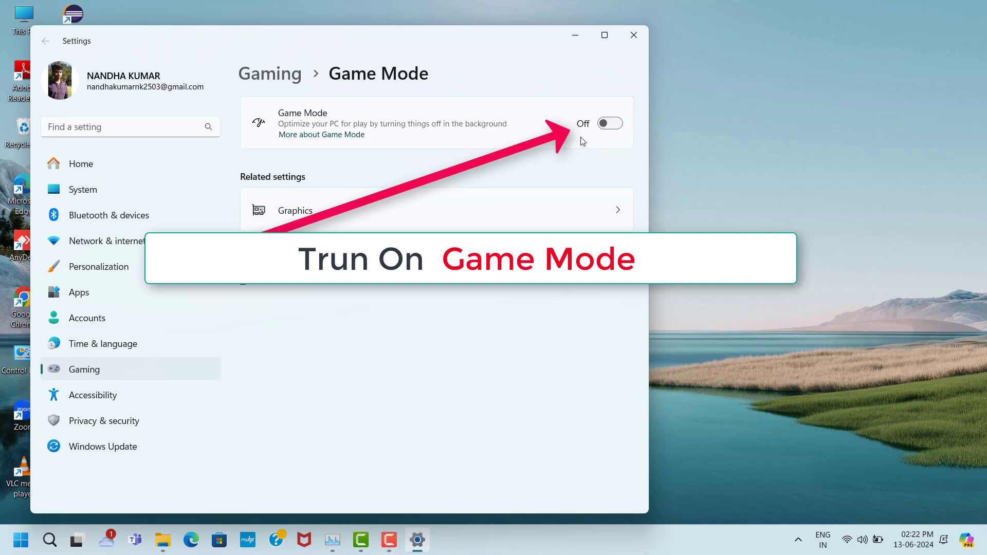
click(615, 127)
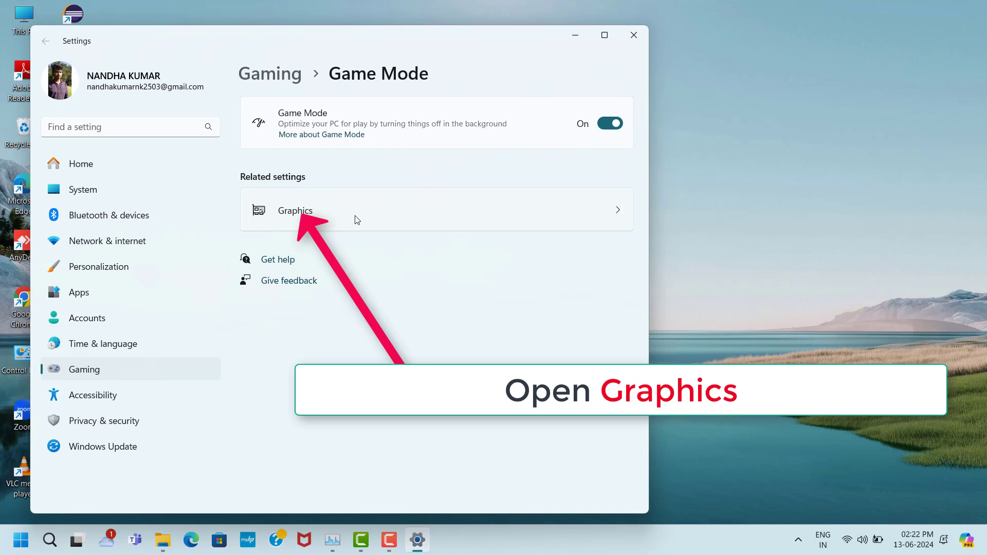
Step: Turn on Optimizations for windowed games in the default graphics settings
click(625, 223)
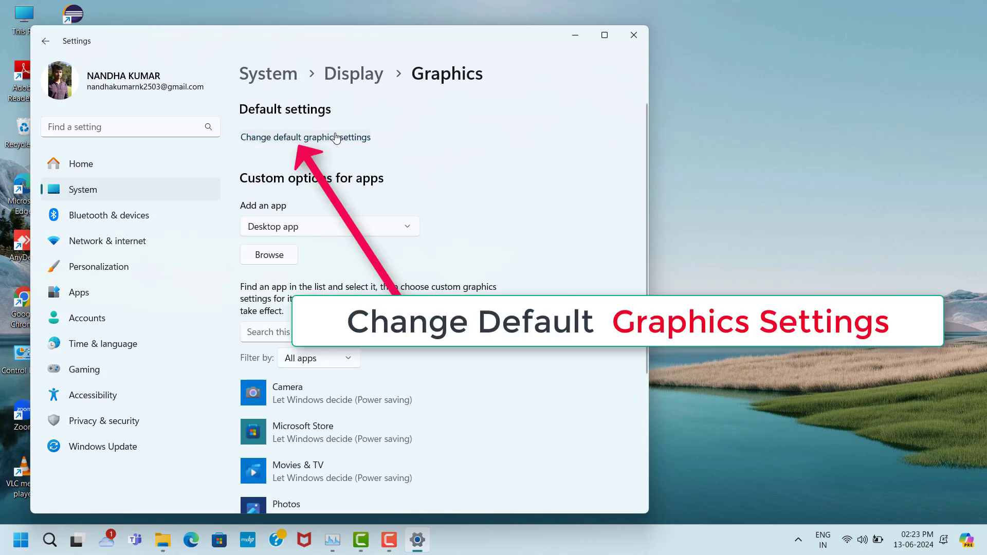
click(249, 138)
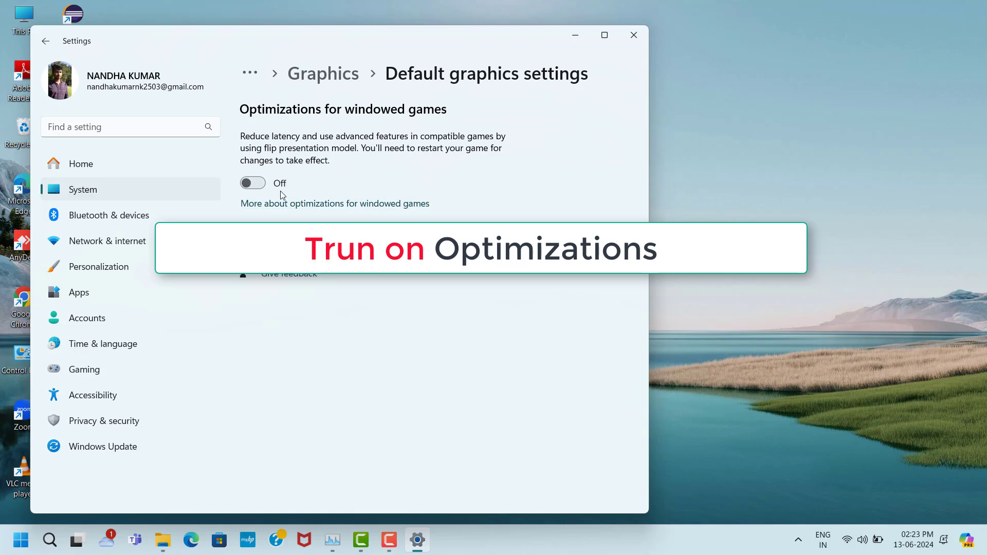
click(253, 183)
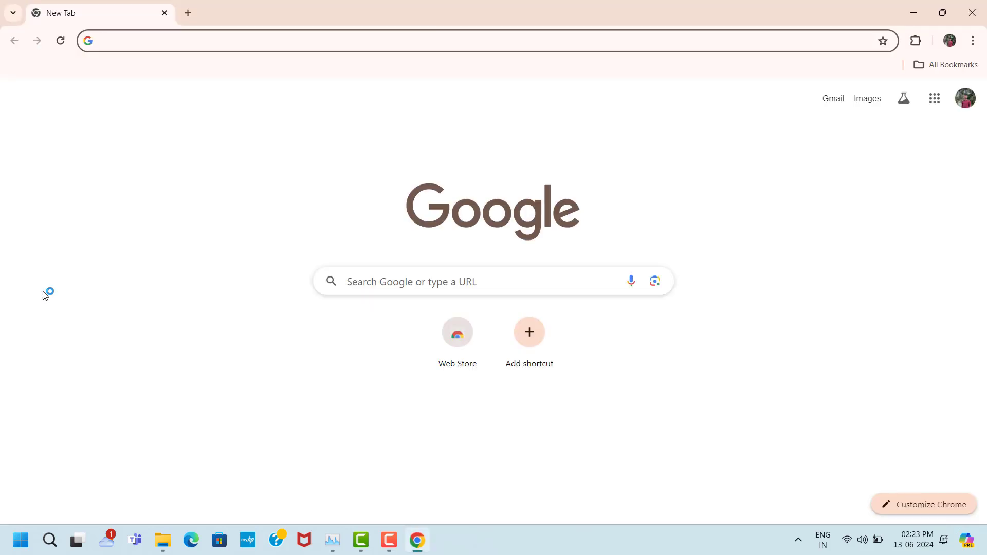
Step: In Chrome, search Google for "directx setup" and open Microsoft's DirectX End-User Runtime Web Installer download page
click(351, 281)
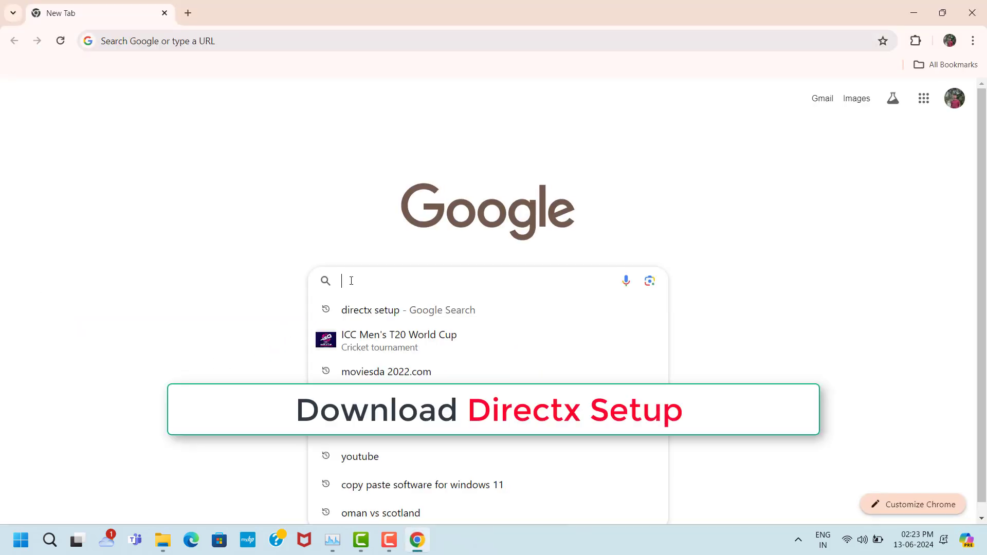
text(directx setup)
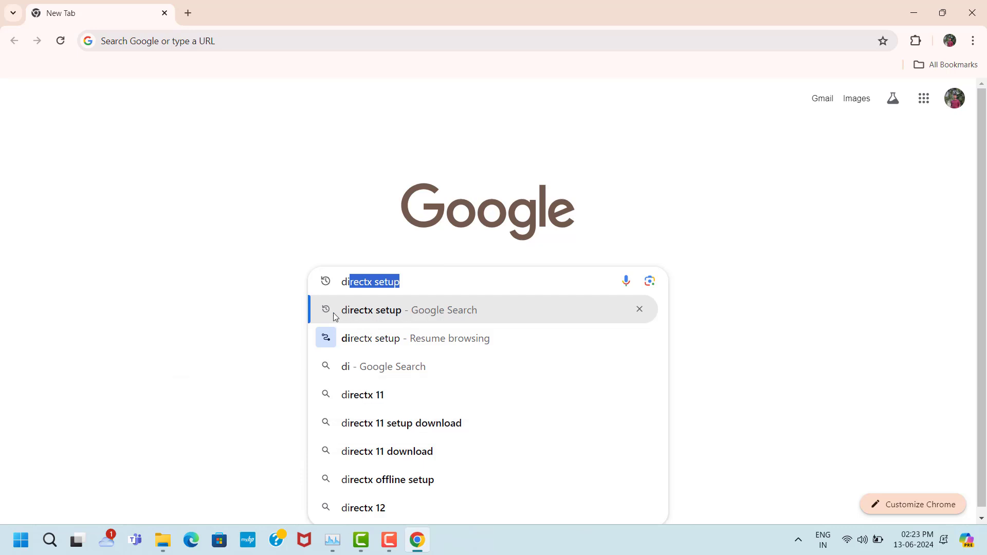
click(376, 311)
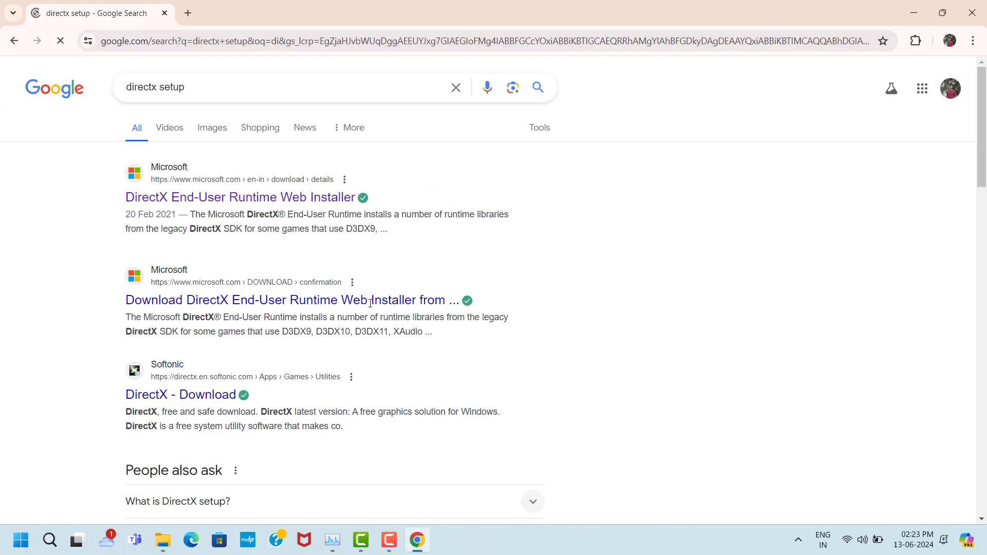
click(241, 201)
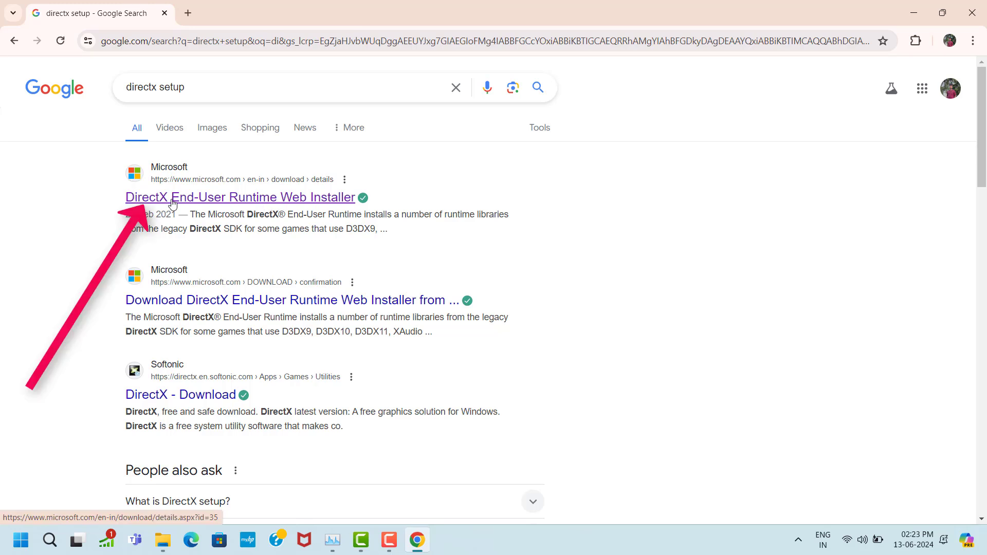
click(266, 200)
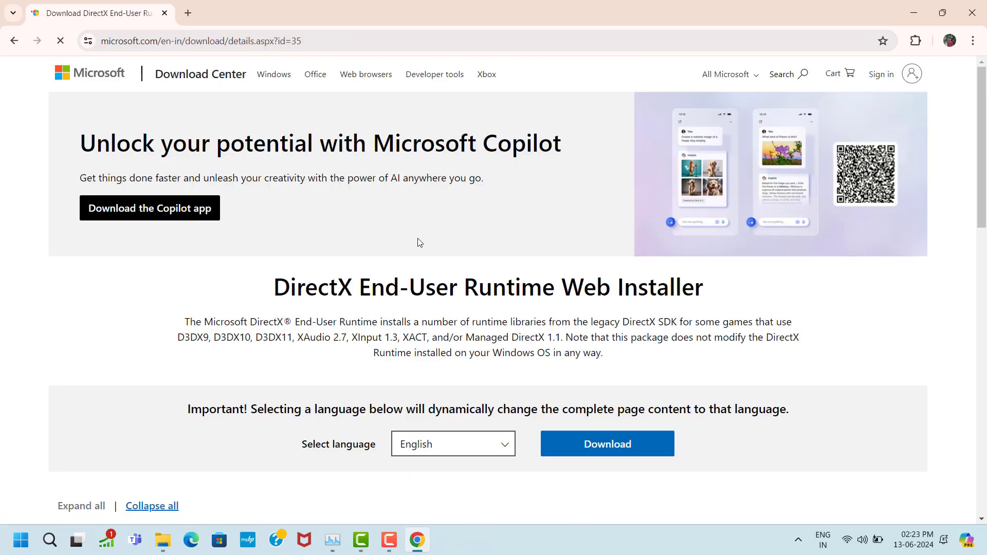
scroll(419, 241, down, 5)
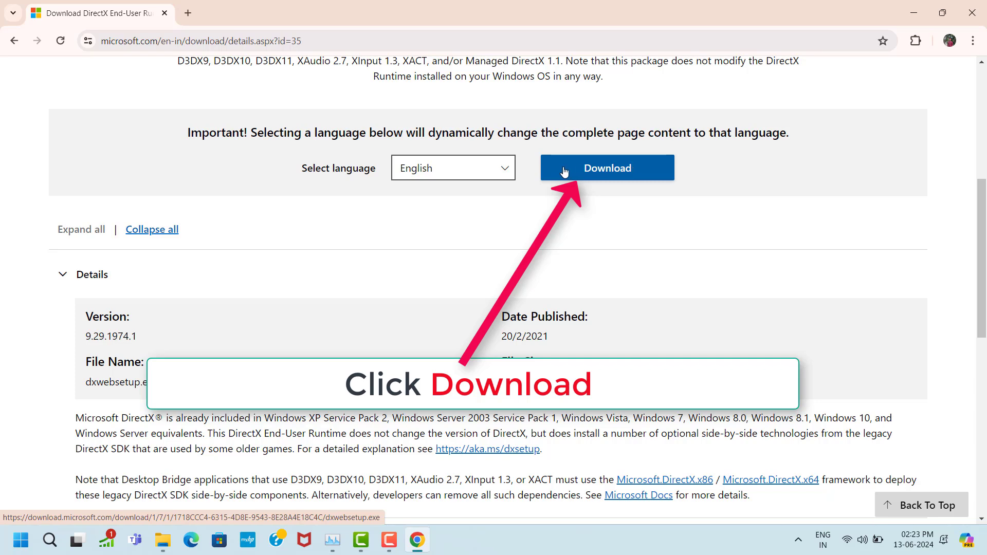
Step: Download and run the English DirectX web installer, accept the license agreement, and go through the setup wizard to its end
click(627, 173)
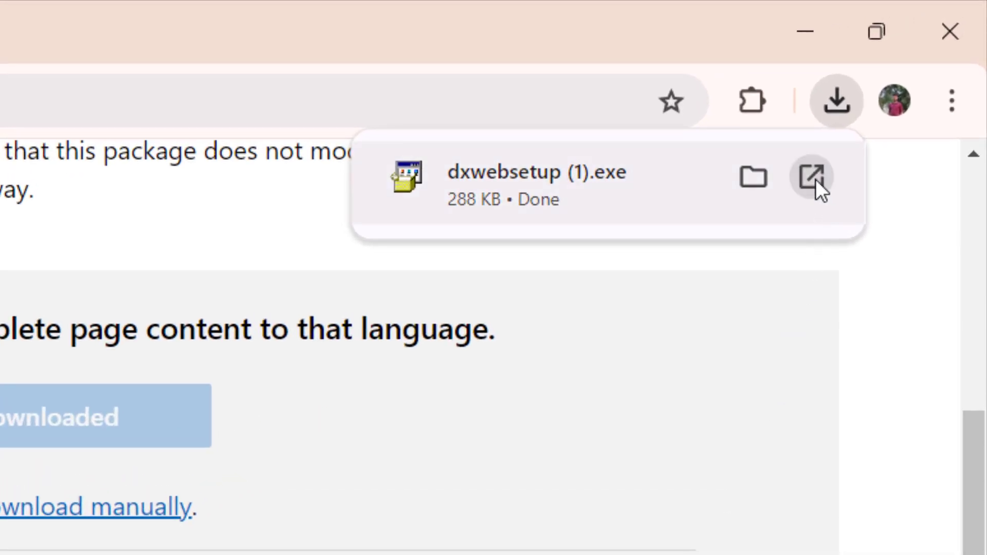
click(815, 179)
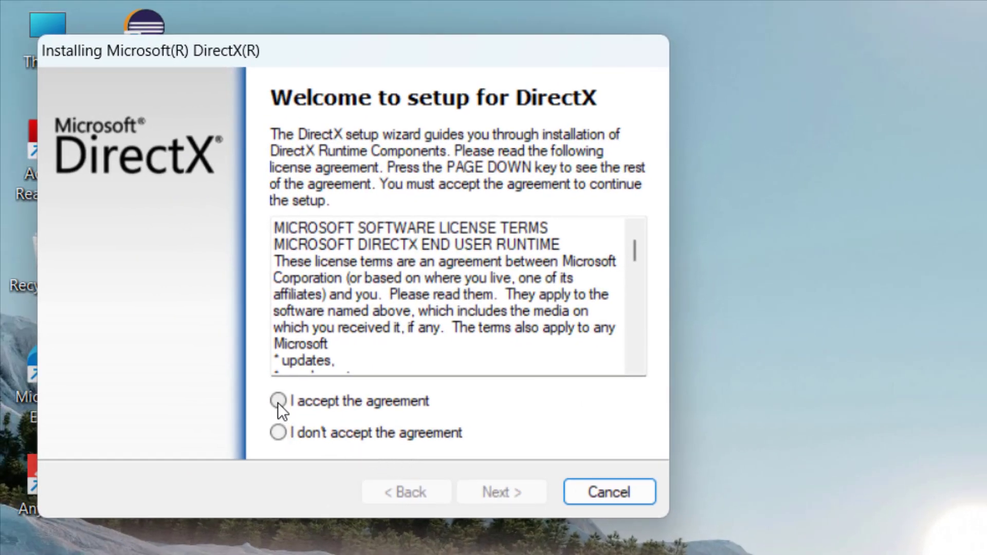
click(278, 401)
click(483, 494)
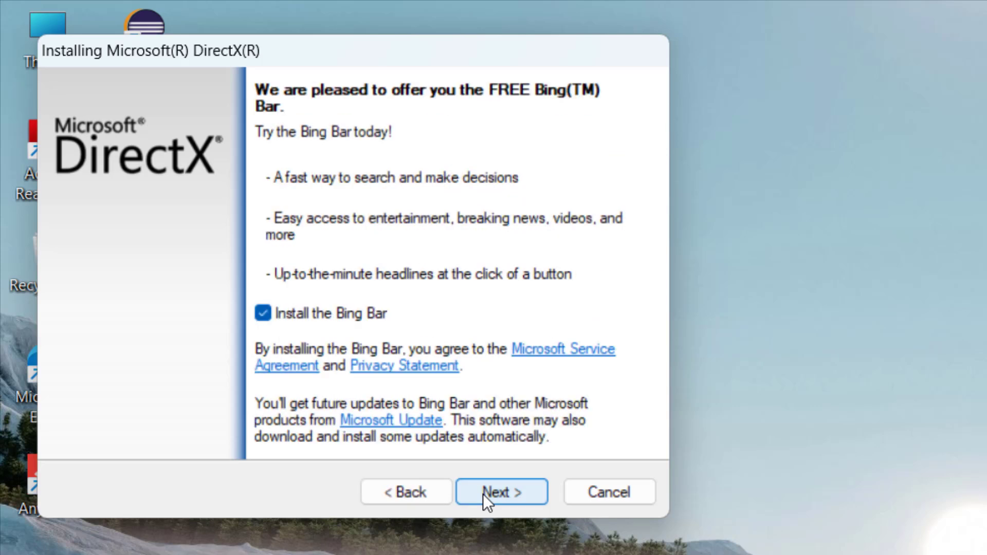
click(483, 493)
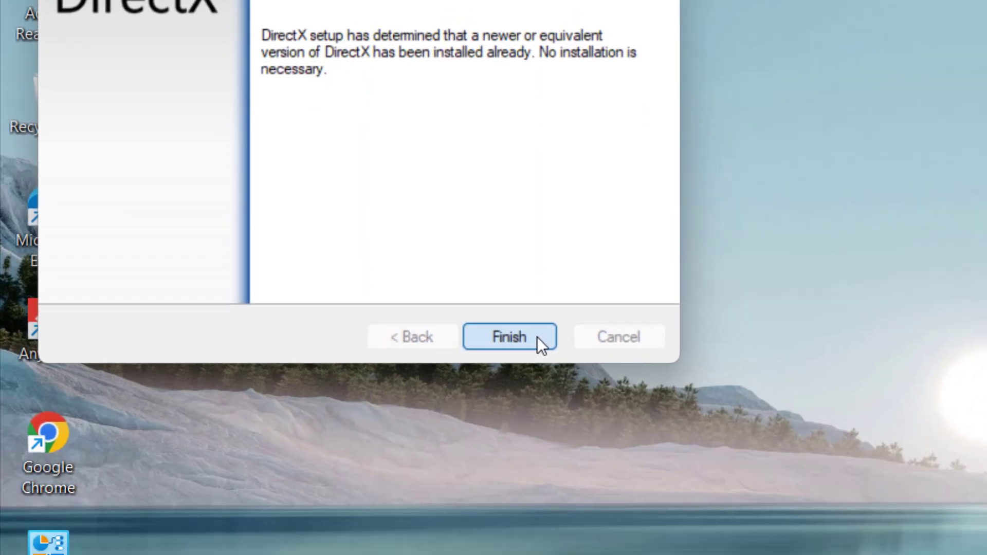
click(530, 493)
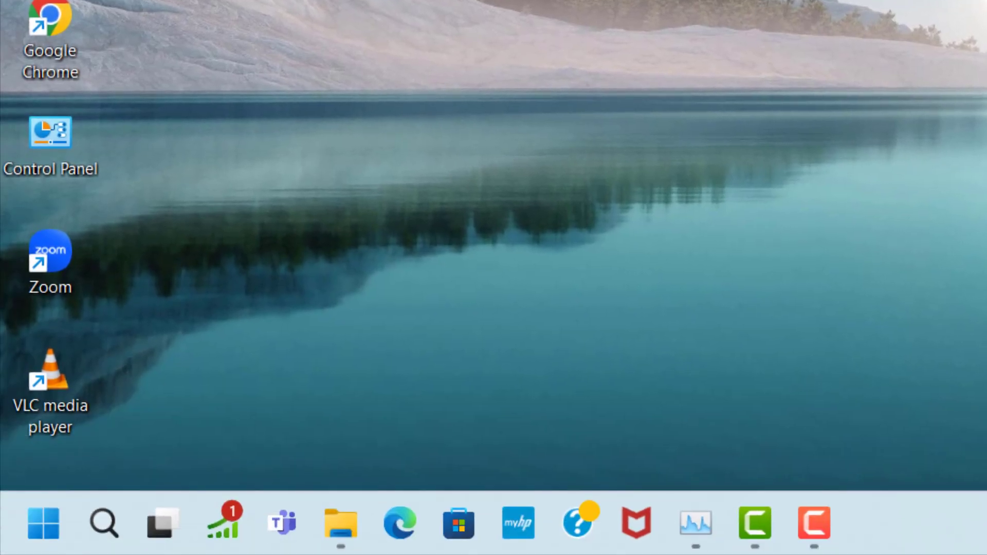
Step: Find and open Device Manager through Windows search and expand the Display adapters category
click(106, 525)
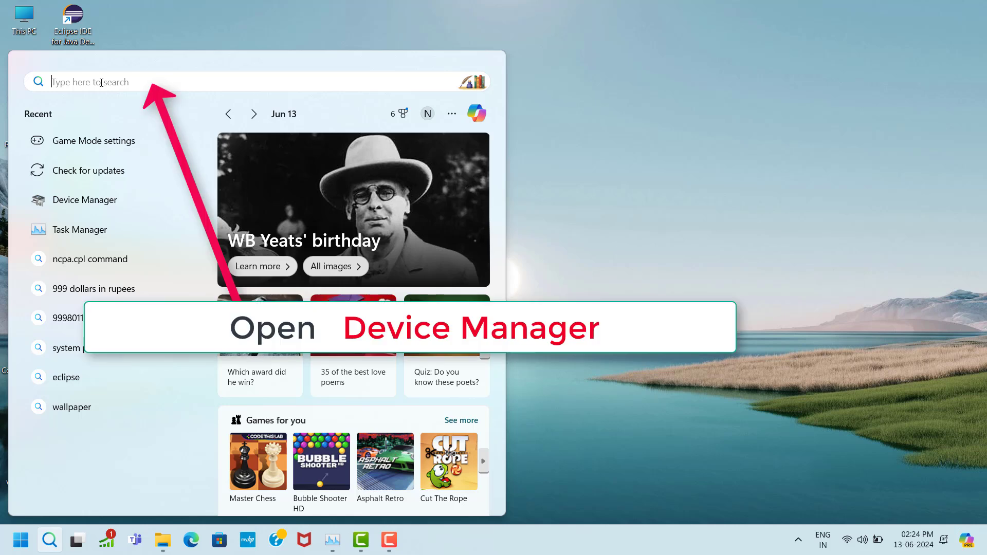
text(dev)
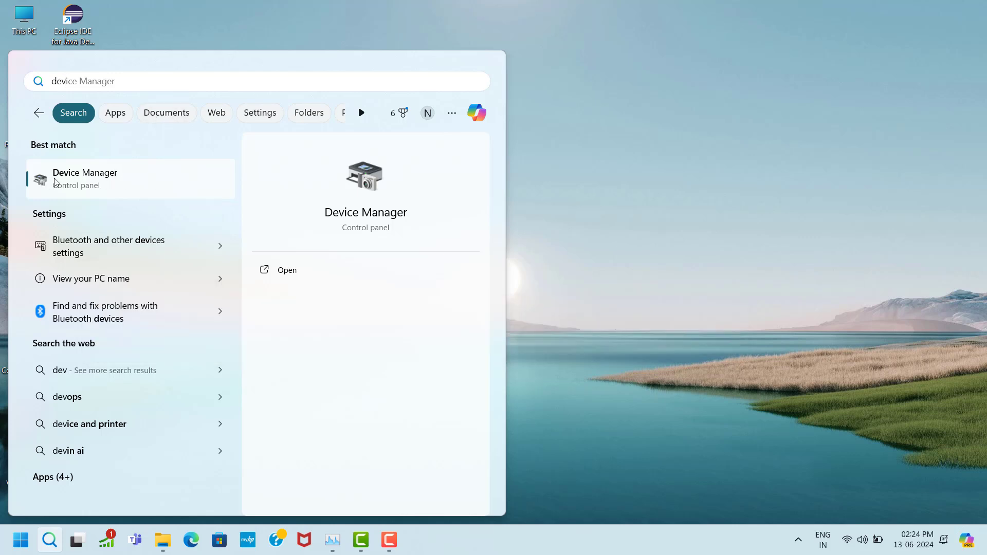
click(116, 180)
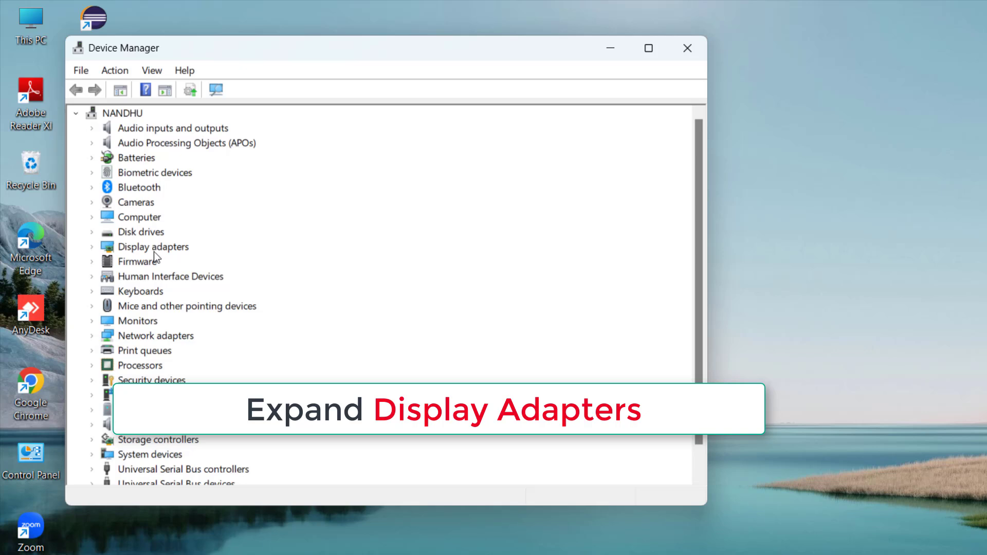
click(153, 248)
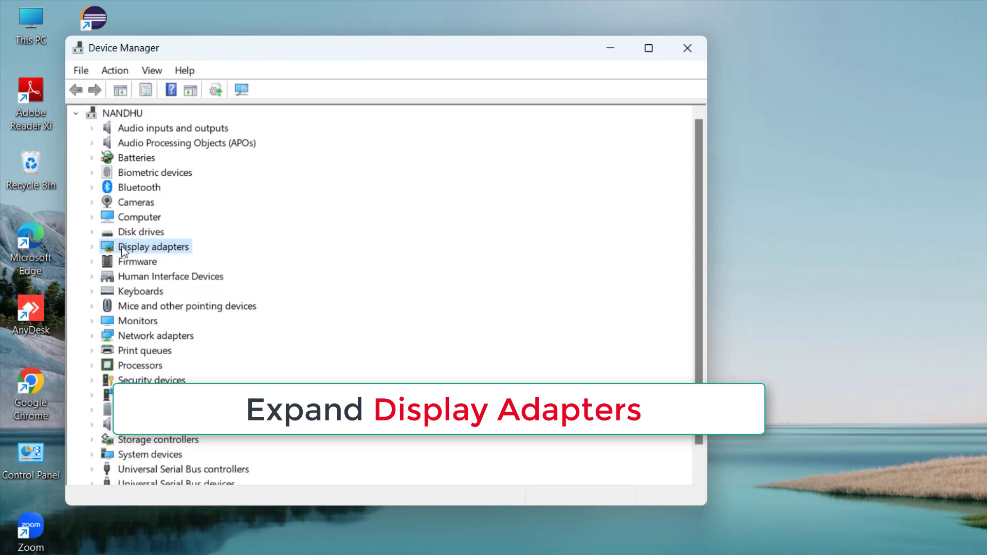
click(94, 250)
Step: Update the Intel(R) Iris(R) Xe Graphics driver manually, picking Intel(R) Iris(R) Xe Graphics from the list of available drivers on the computer
click(174, 263)
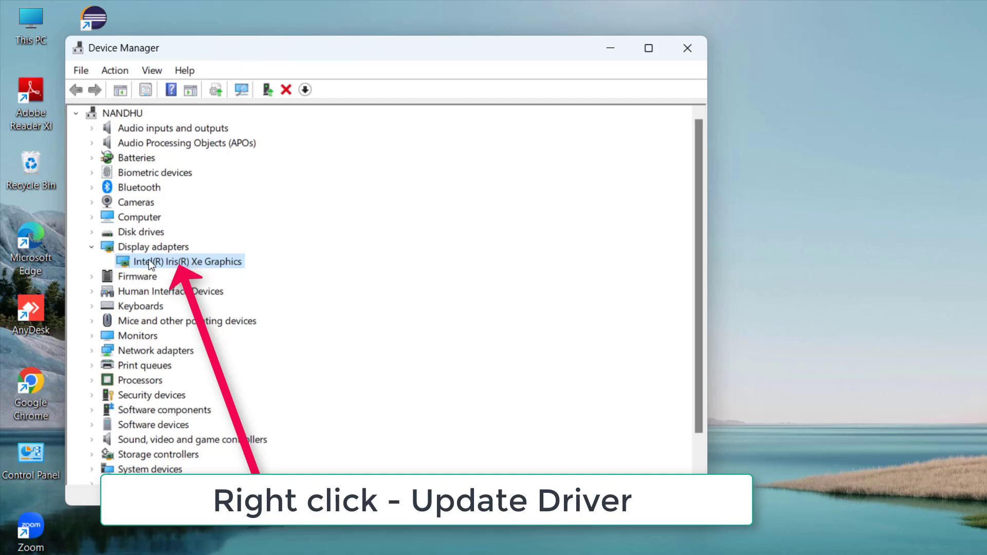
right_click(221, 258)
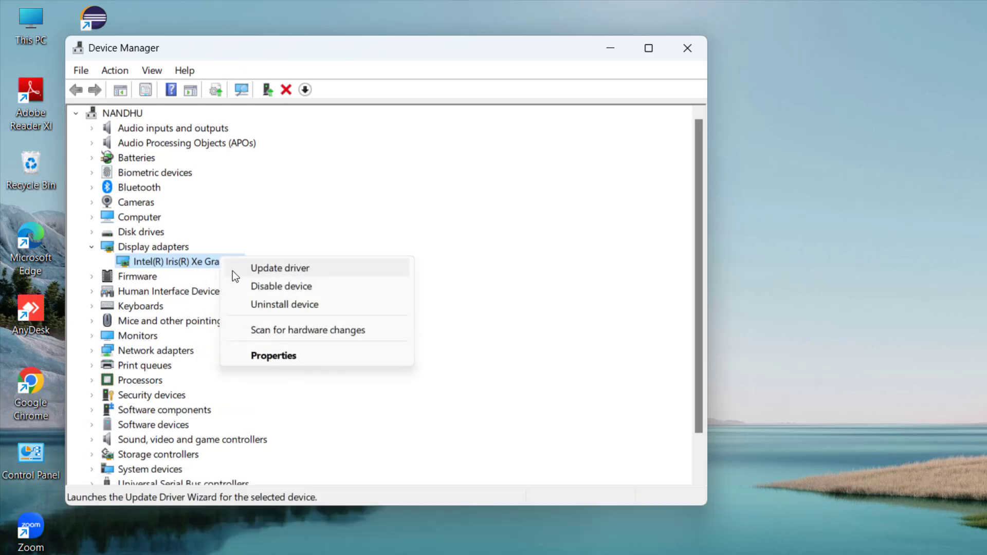
click(287, 268)
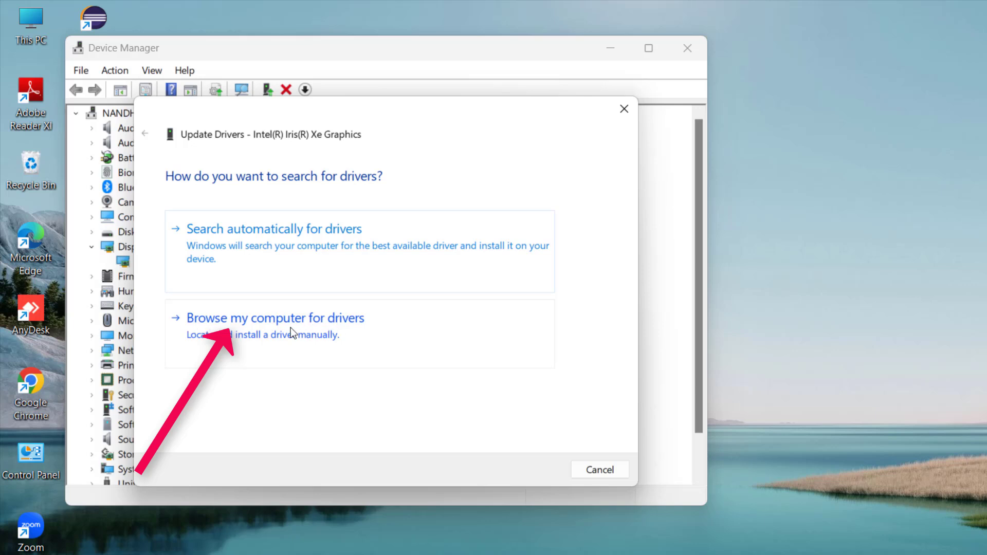
click(309, 320)
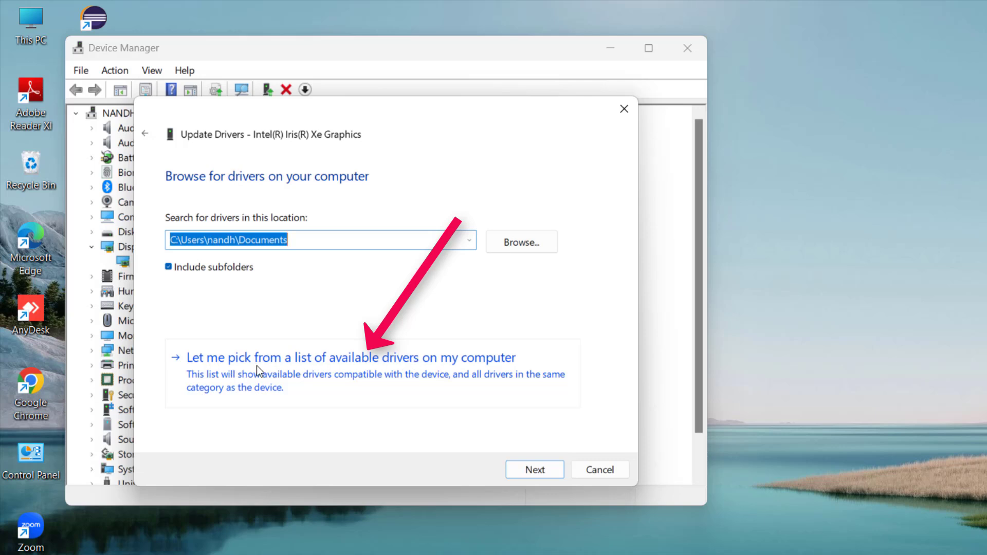
click(436, 356)
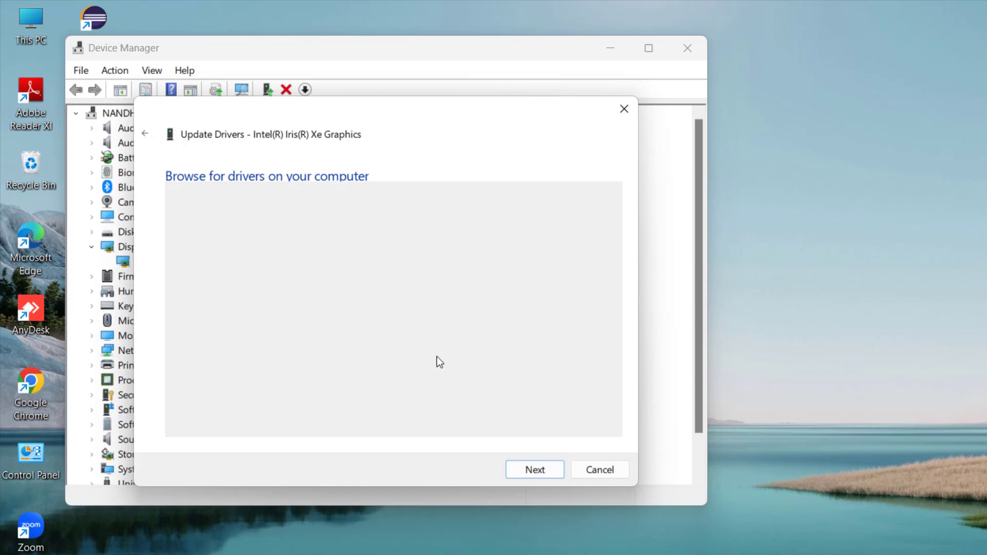
click(252, 317)
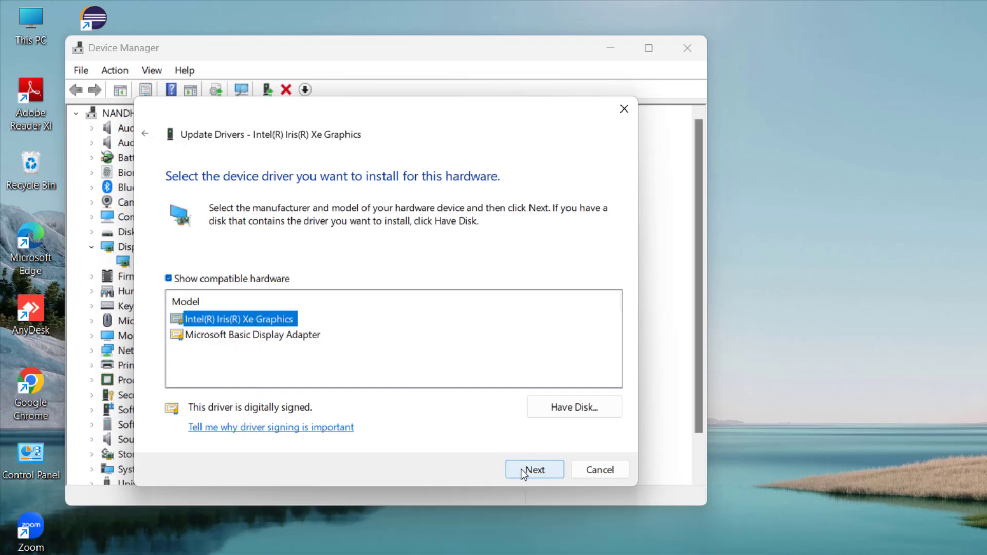
click(548, 474)
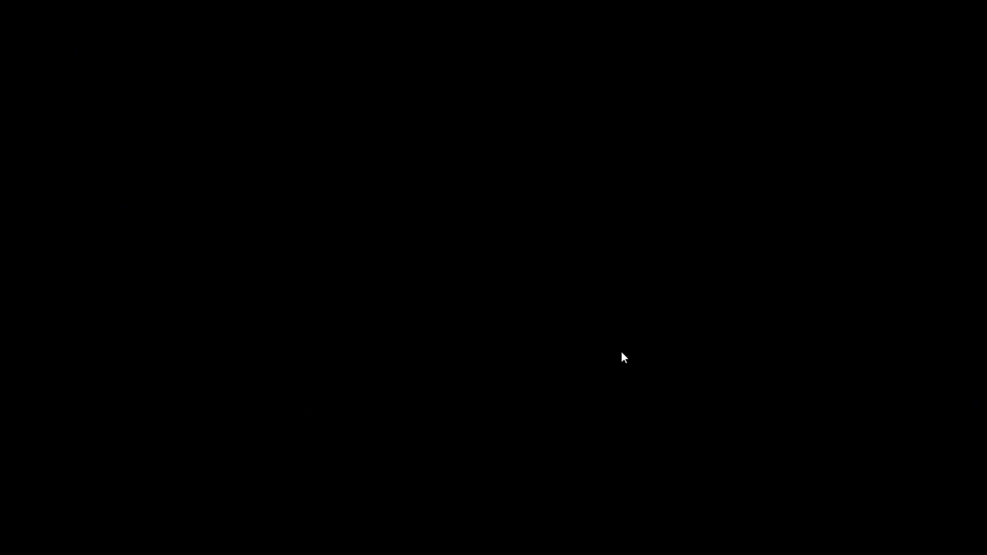